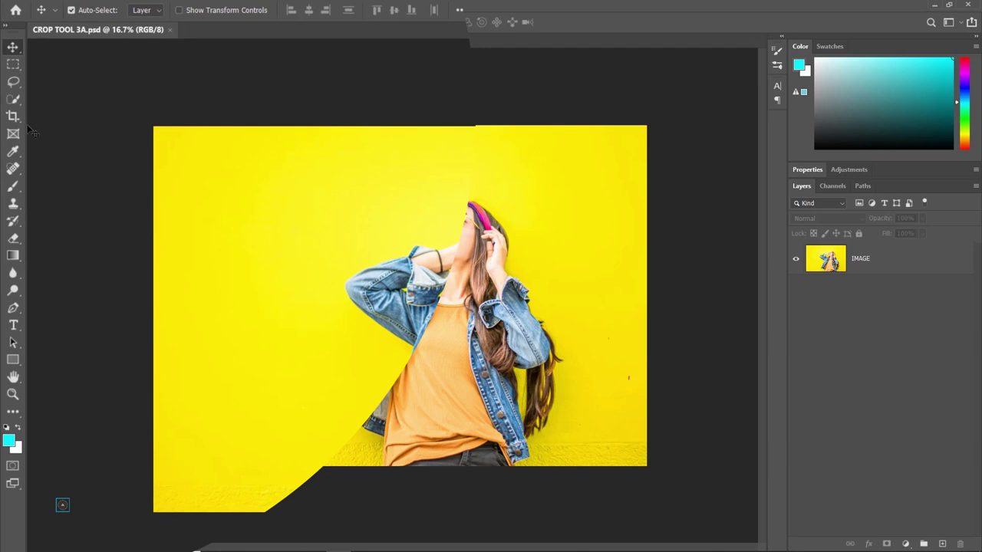
# Switch to the Crop Tool from the toolbar's crop group and draw a crop frame over the photo
pyautogui.rightClick(21, 124)
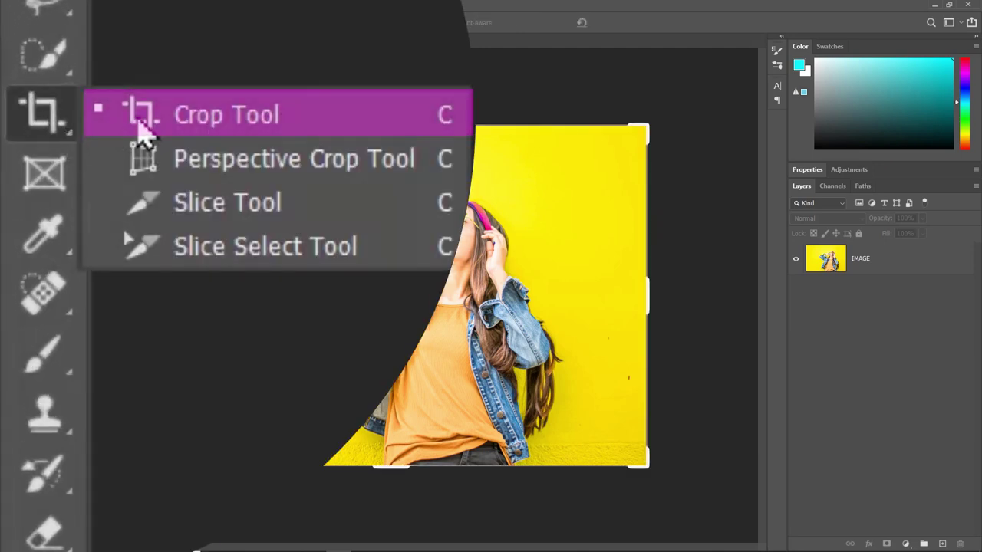
pyautogui.click(398, 121)
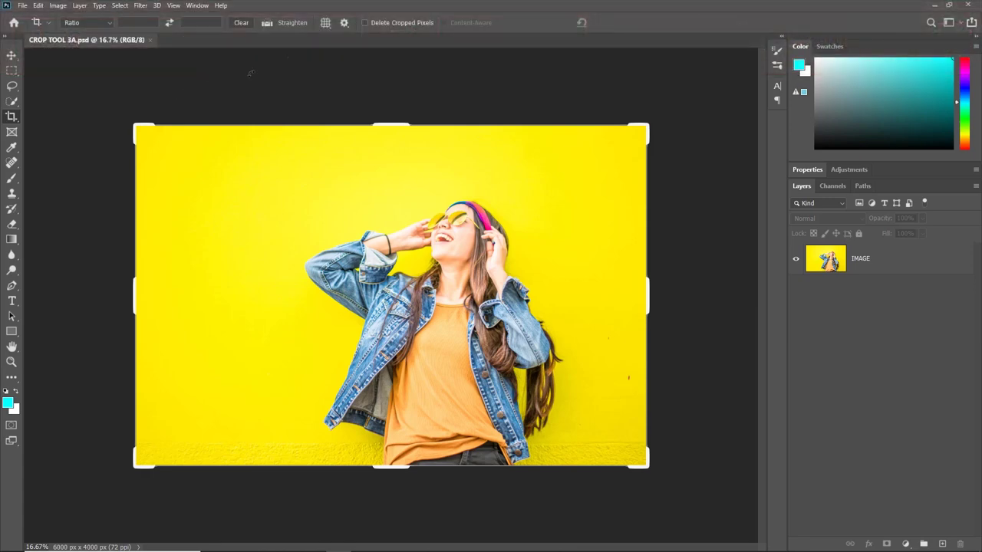
pyautogui.click(345, 23)
pyautogui.moveTo(240, 183); pyautogui.dragTo(579, 388)
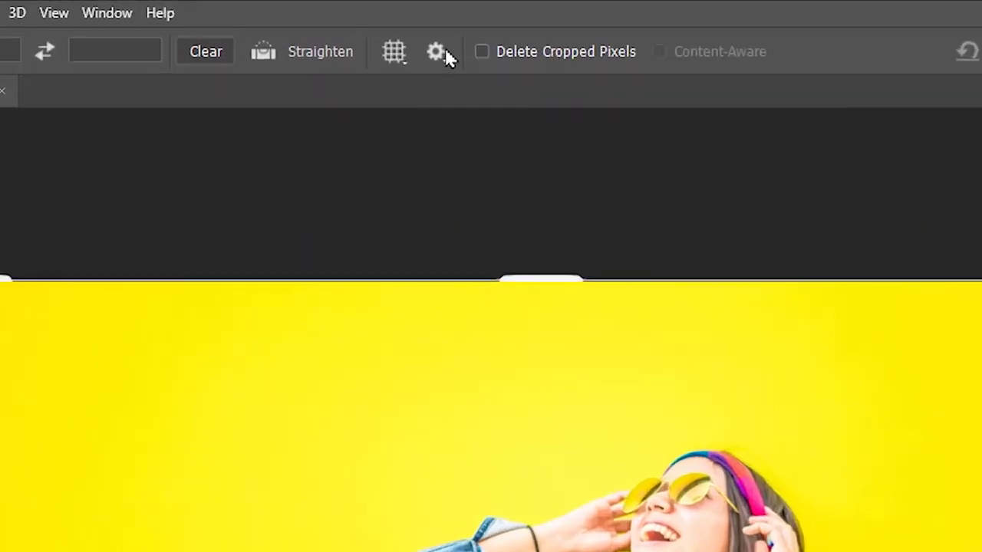
# Enable Use Classic Mode, then draw a crop box around the woman's head and torso
pyautogui.click(343, 22)
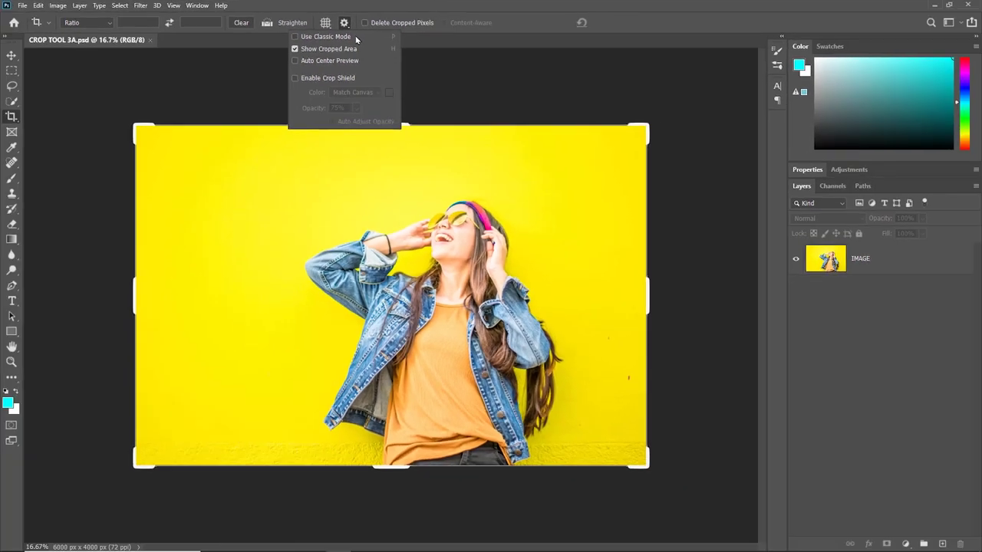
pyautogui.click(322, 37)
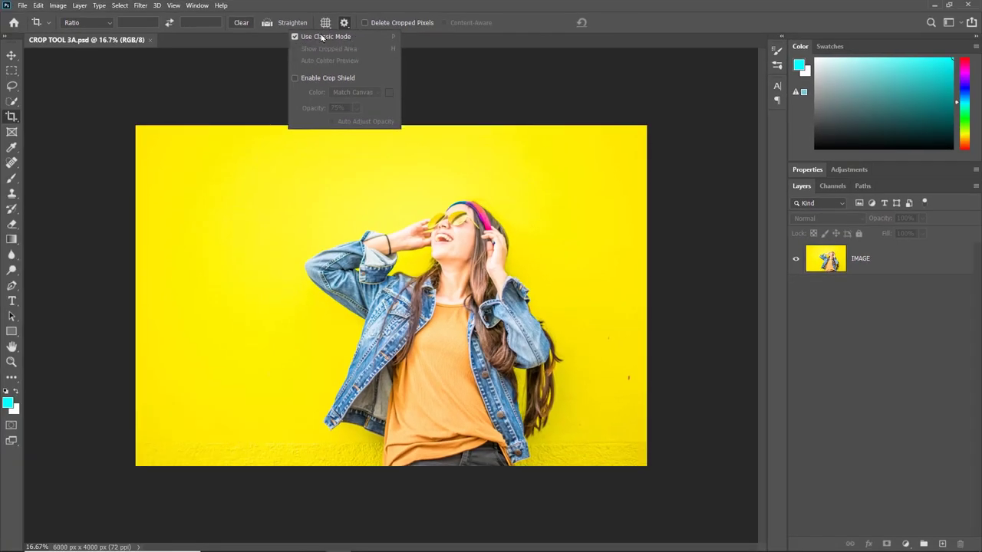
pyautogui.click(343, 23)
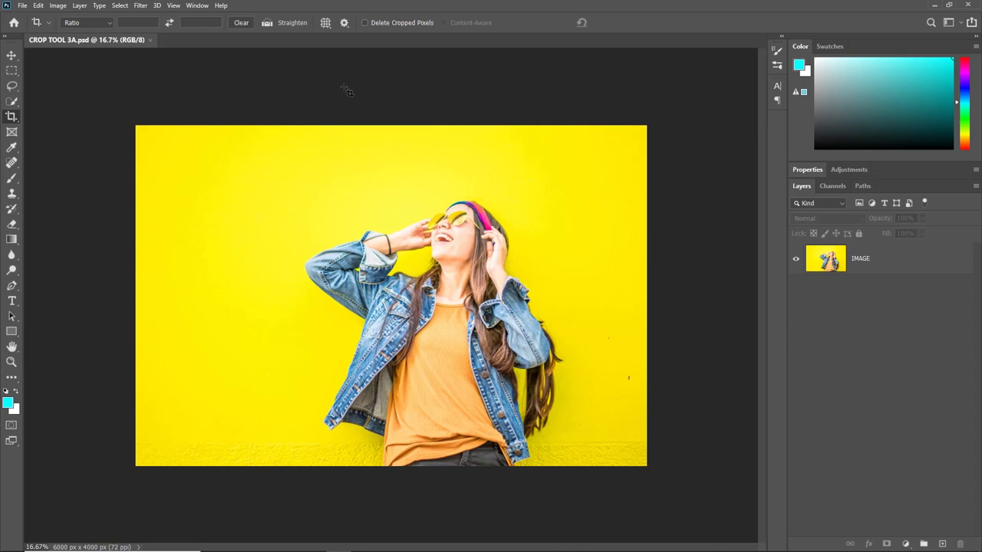
pyautogui.moveTo(210, 152); pyautogui.dragTo(571, 389)
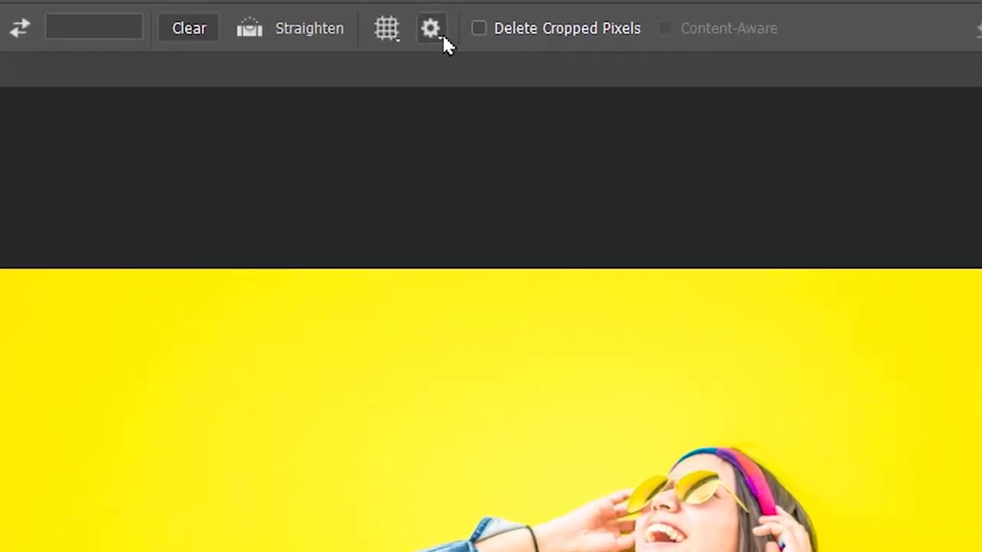
# Turn off Use Classic Mode in the crop tool's gear settings
pyautogui.click(443, 35)
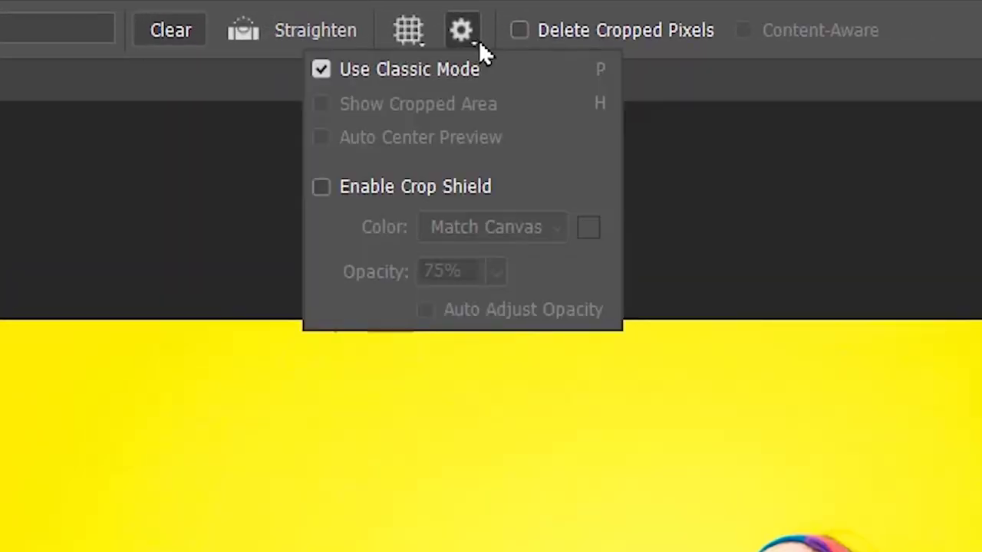
pyautogui.click(384, 70)
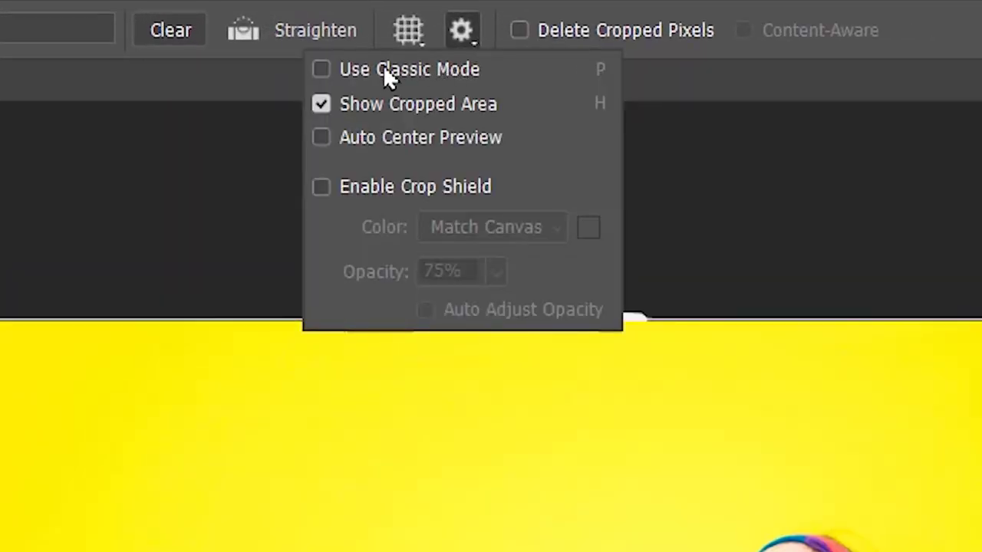
pyautogui.click(462, 36)
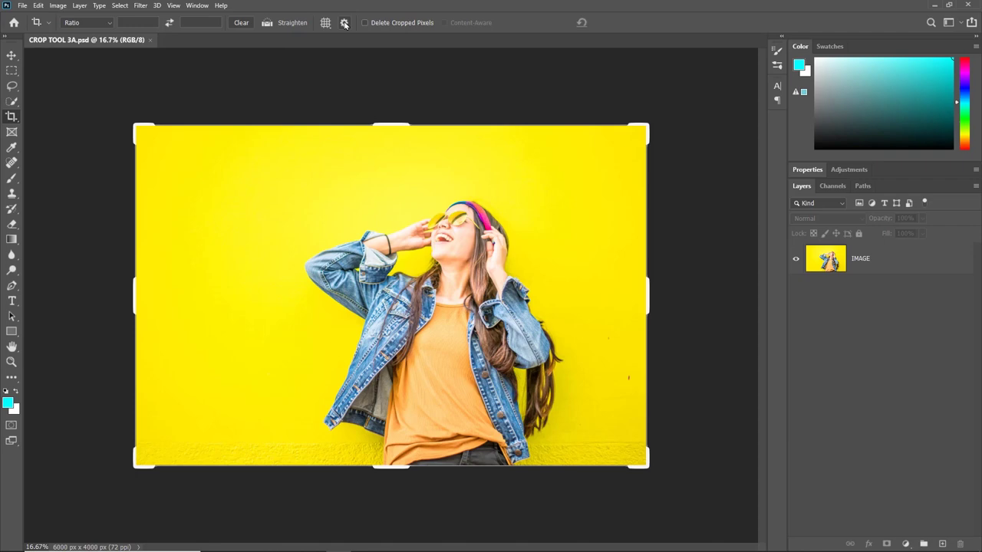
# Slide the photo around beneath the fixed crop frame and rotate it about -12.5°
pyautogui.click(445, 178)
pyautogui.moveTo(495, 177); pyautogui.dragTo(399, 197)
pyautogui.moveTo(256, 189); pyautogui.dragTo(441, 125)
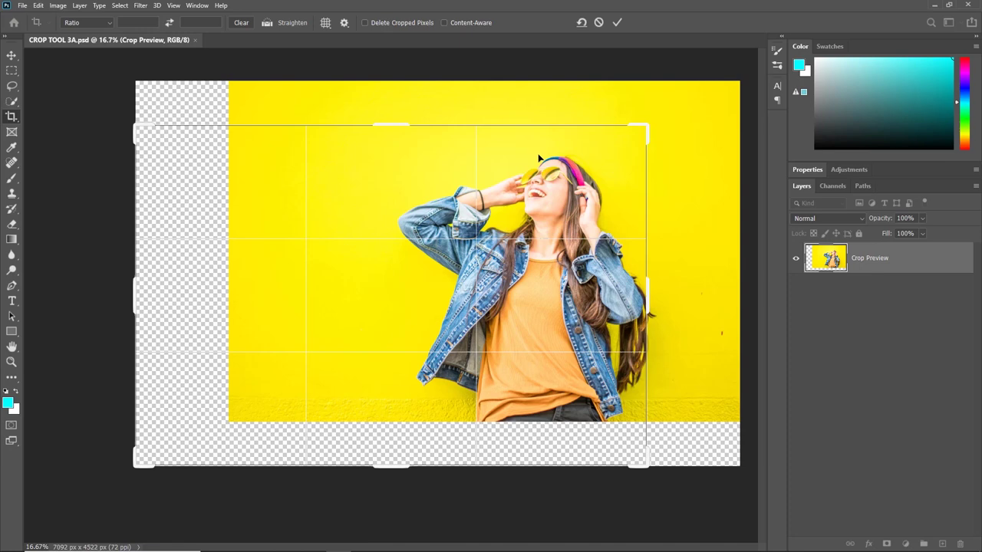
pyautogui.moveTo(540, 158); pyautogui.dragTo(401, 195)
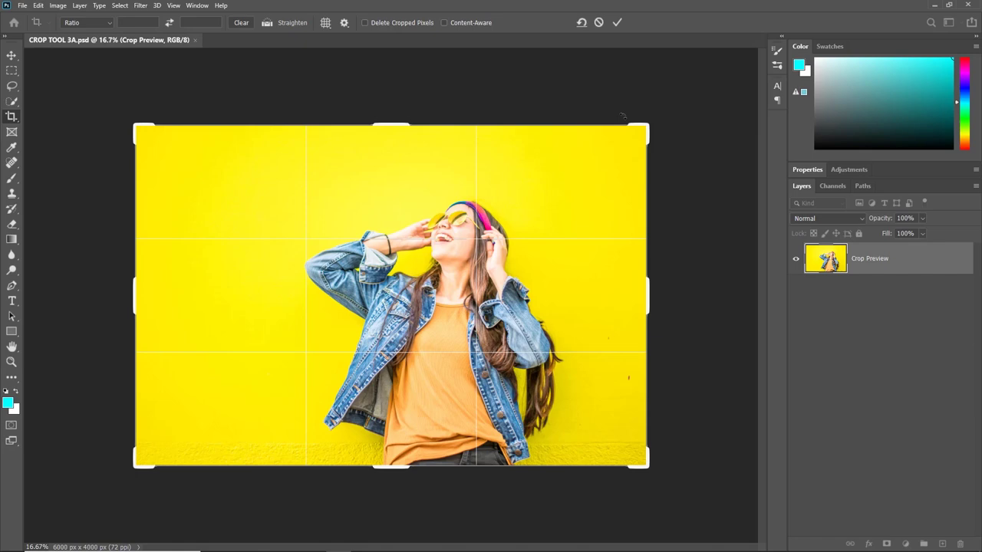
pyautogui.moveTo(641, 113); pyautogui.dragTo(521, 99)
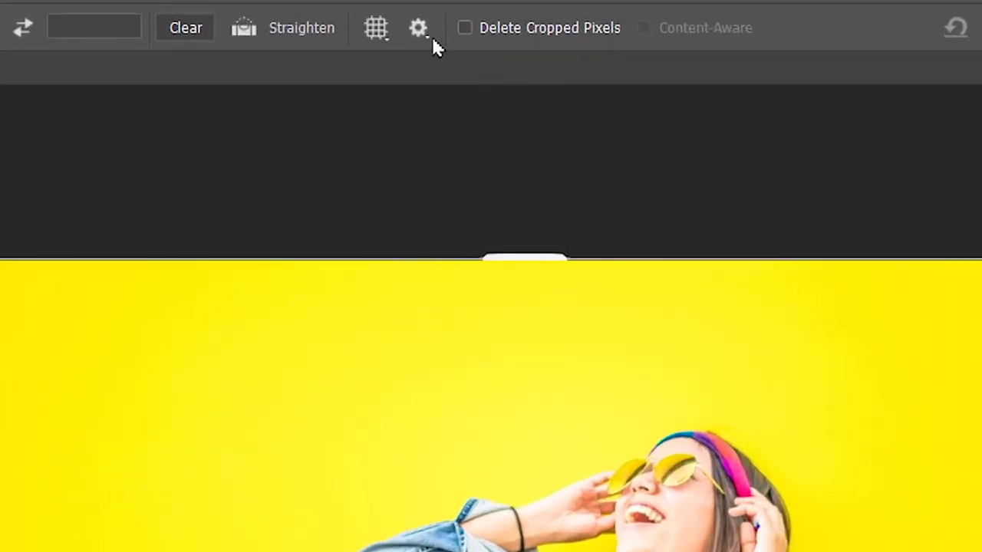
# Turn Use Classic Mode back on in the crop settings
pyautogui.click(439, 31)
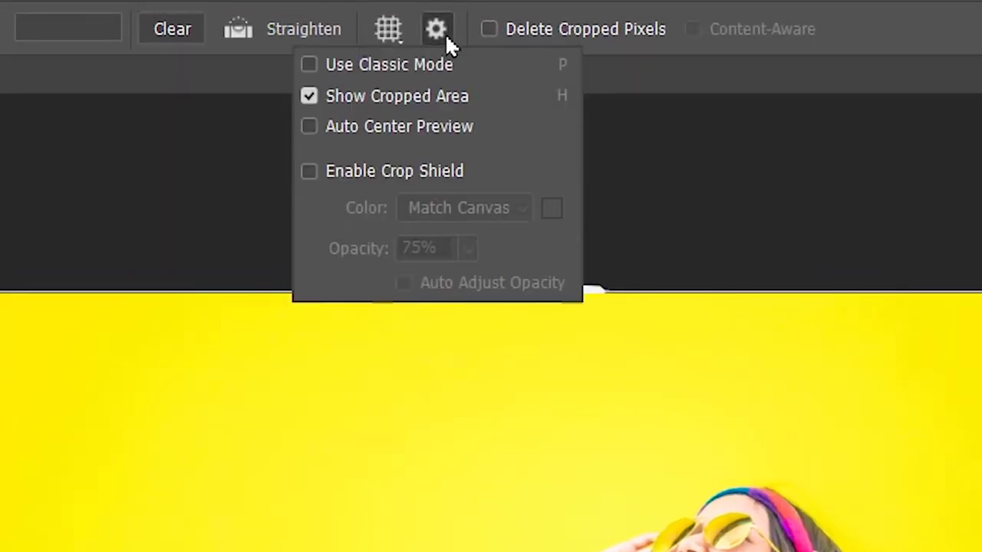
pyautogui.click(387, 66)
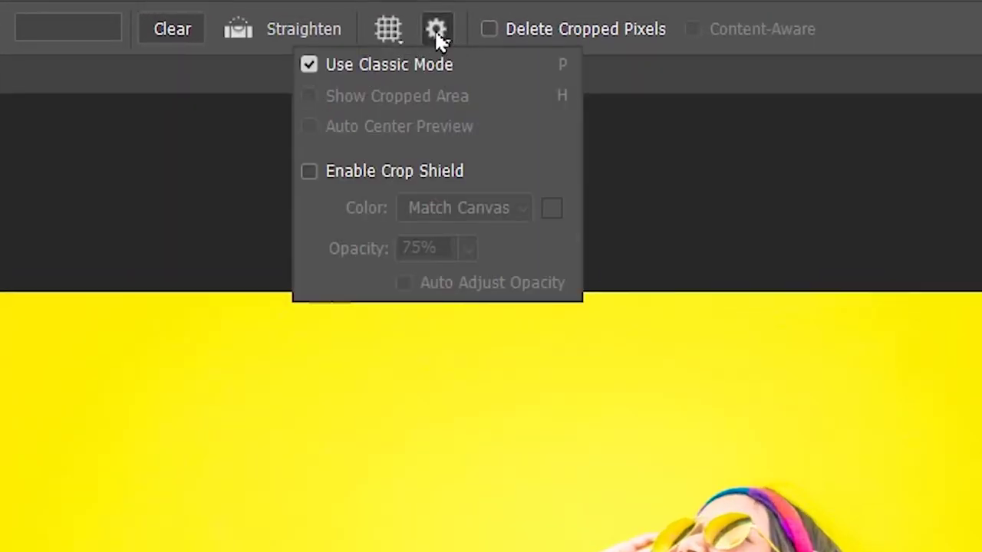
pyautogui.click(436, 31)
# Draw a crop box around the head and shoulders, move it down-right, and rotate it
pyautogui.moveTo(204, 163); pyautogui.dragTo(561, 354)
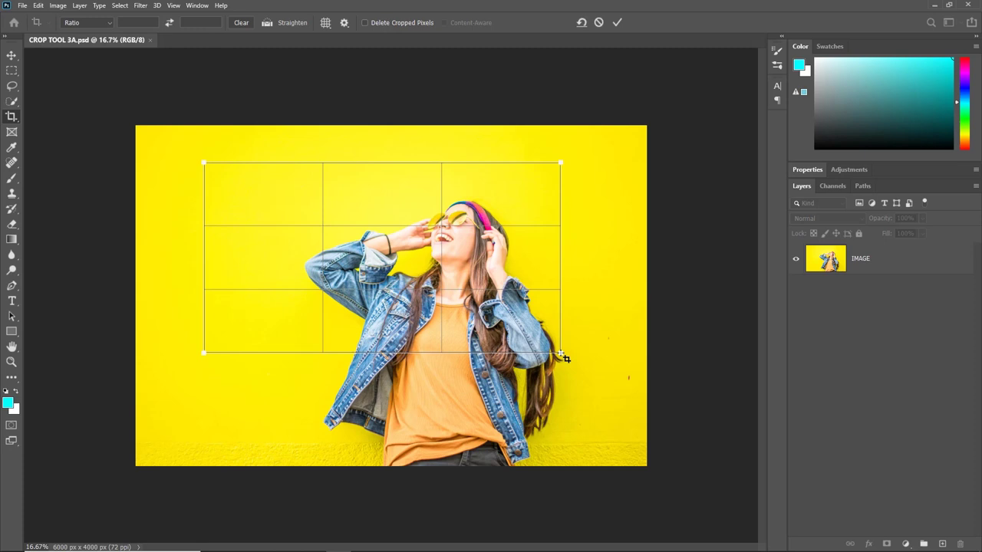
pyautogui.moveTo(370, 239)
pyautogui.mouseDown()
pyautogui.moveTo(437, 294)
pyautogui.moveTo(377, 244)
pyautogui.moveTo(368, 200)
pyautogui.moveTo(307, 248)
pyautogui.moveTo(259, 253)
pyautogui.moveTo(321, 283)
pyautogui.moveTo(395, 270)
pyautogui.mouseUp()
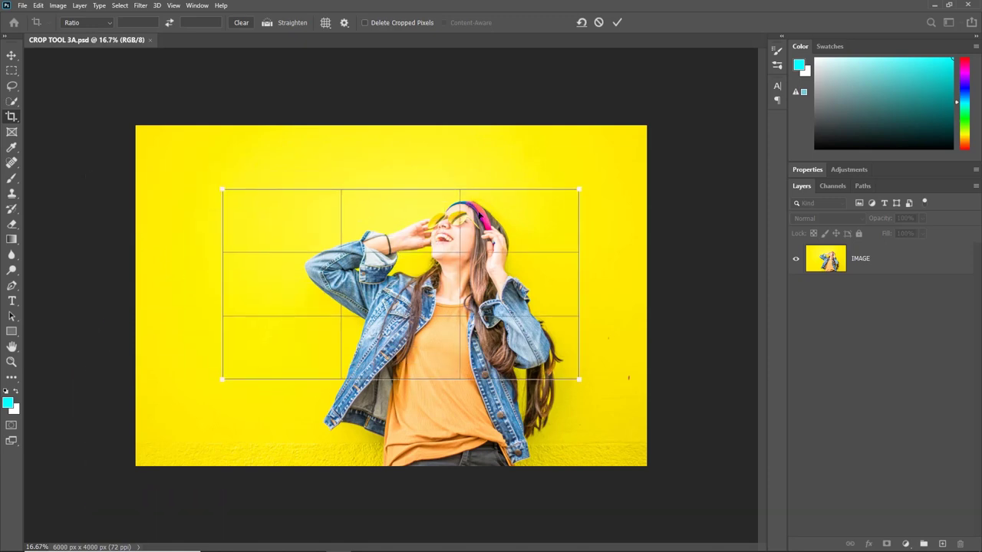
pyautogui.moveTo(585, 181); pyautogui.dragTo(564, 240)
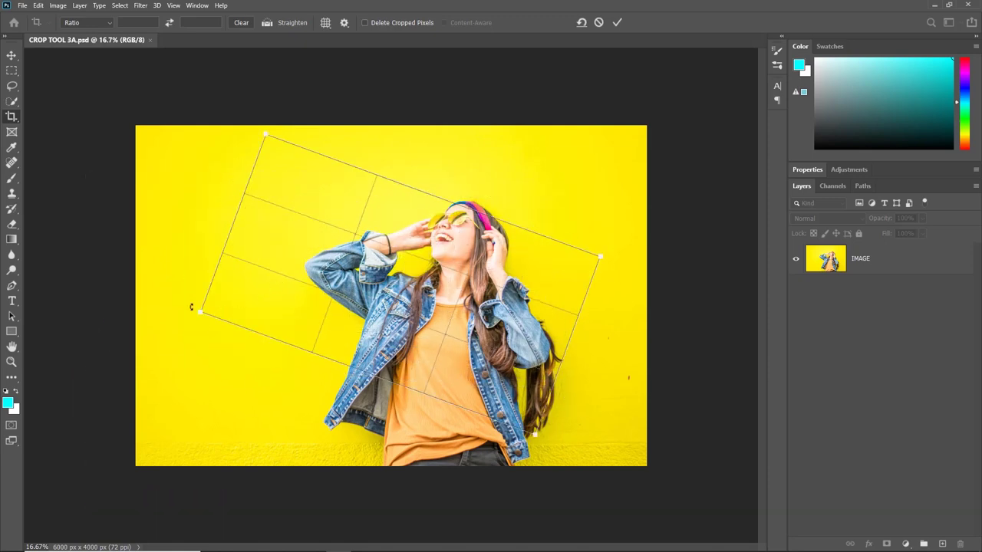
pyautogui.moveTo(193, 307); pyautogui.dragTo(218, 443)
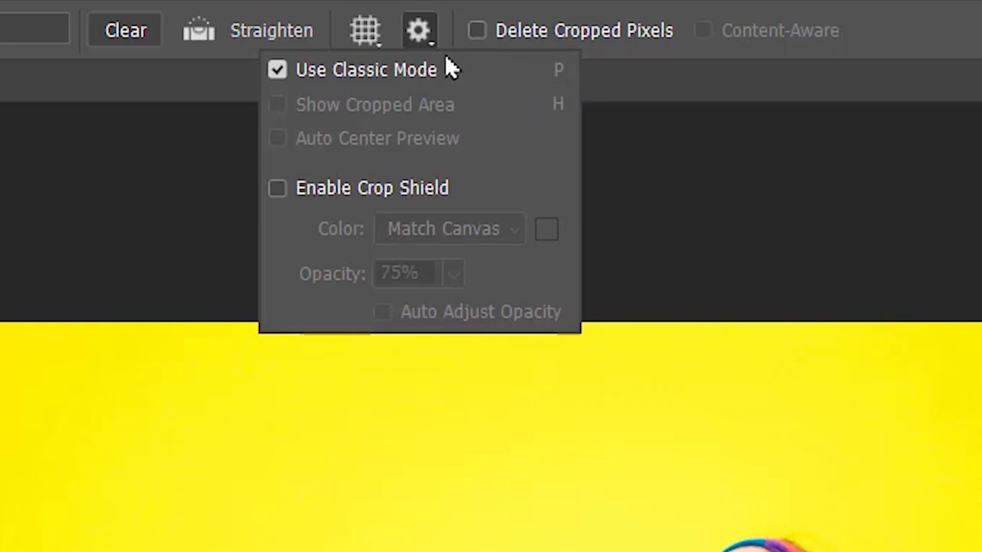
# Turn off classic mode and pull the crop's right side in toward the centre
pyautogui.click(396, 71)
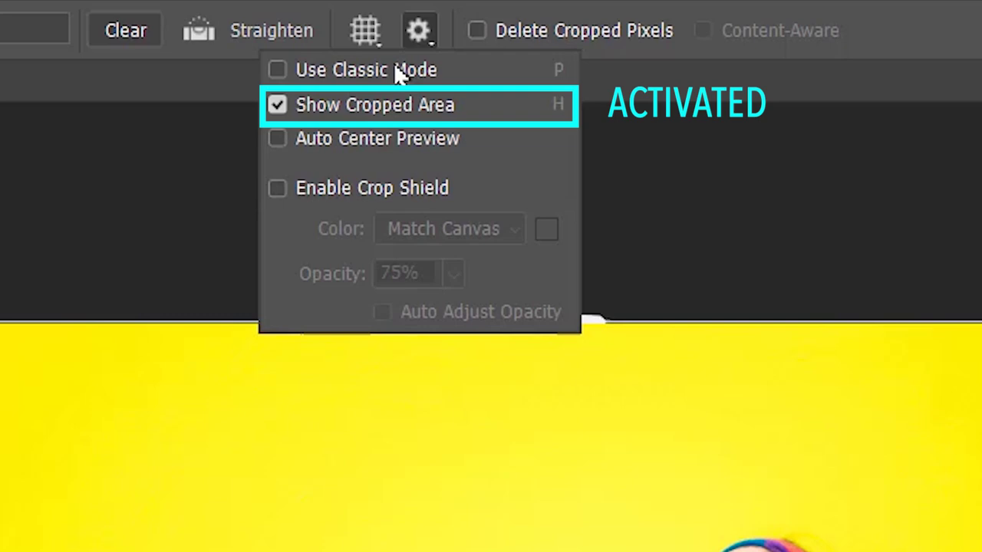
pyautogui.click(423, 30)
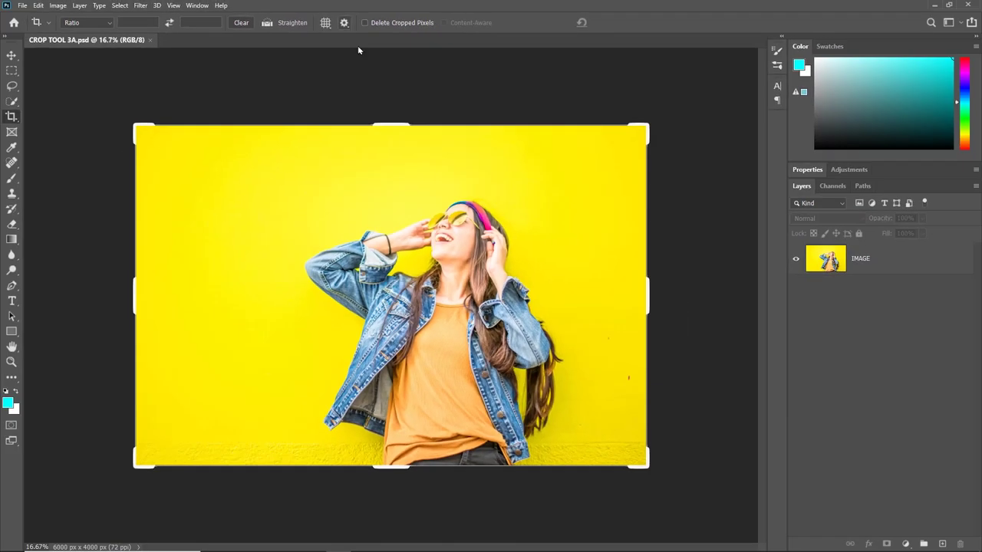
pyautogui.click(377, 202)
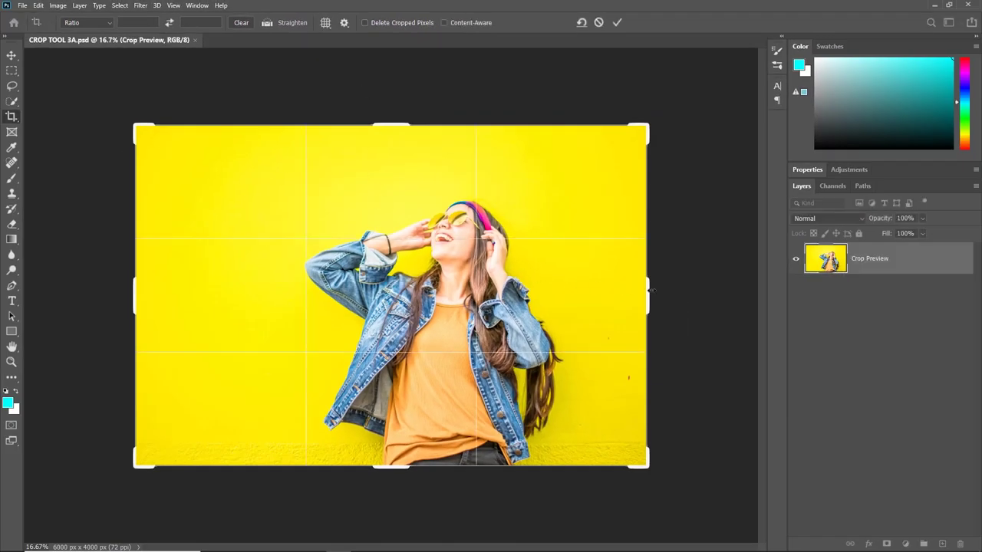
pyautogui.moveTo(651, 290); pyautogui.dragTo(424, 291)
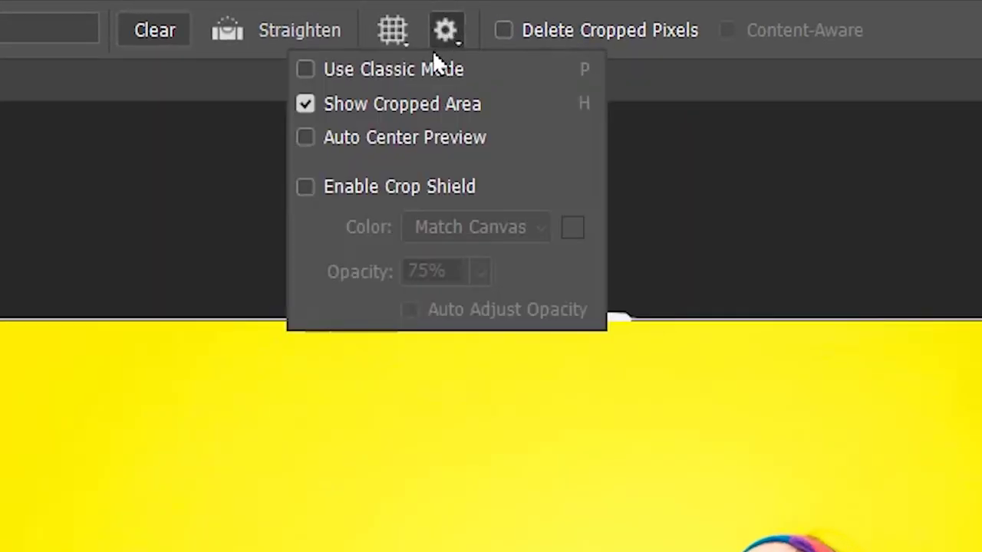
# Uncheck Show Cropped Area and narrow the crop from the right again
pyautogui.click(389, 105)
pyautogui.click(445, 30)
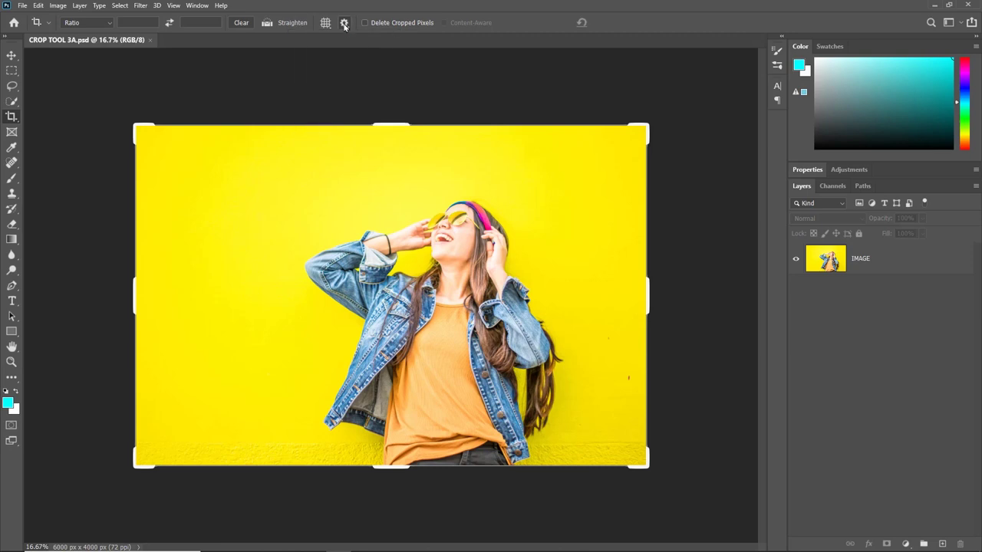
pyautogui.moveTo(643, 295); pyautogui.dragTo(430, 296)
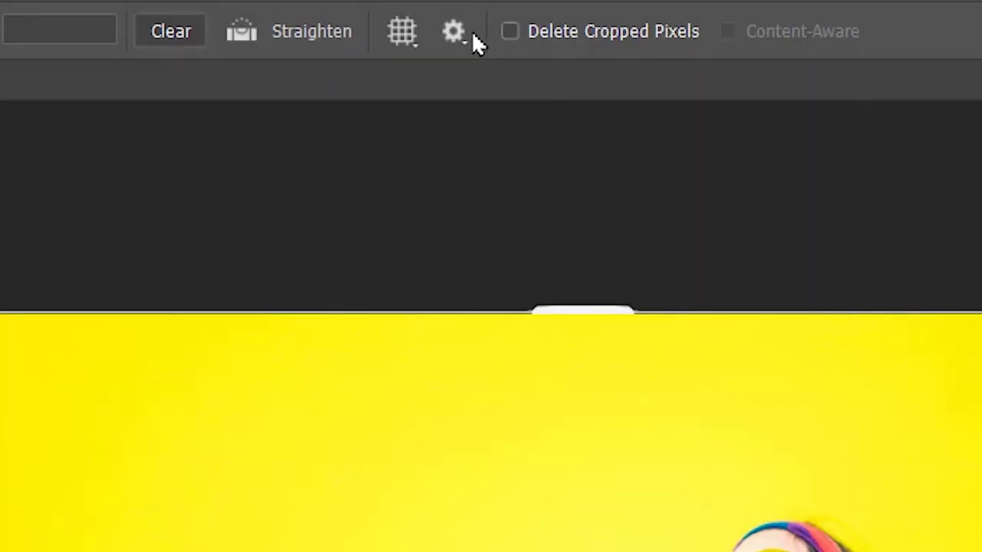
pyautogui.click(455, 32)
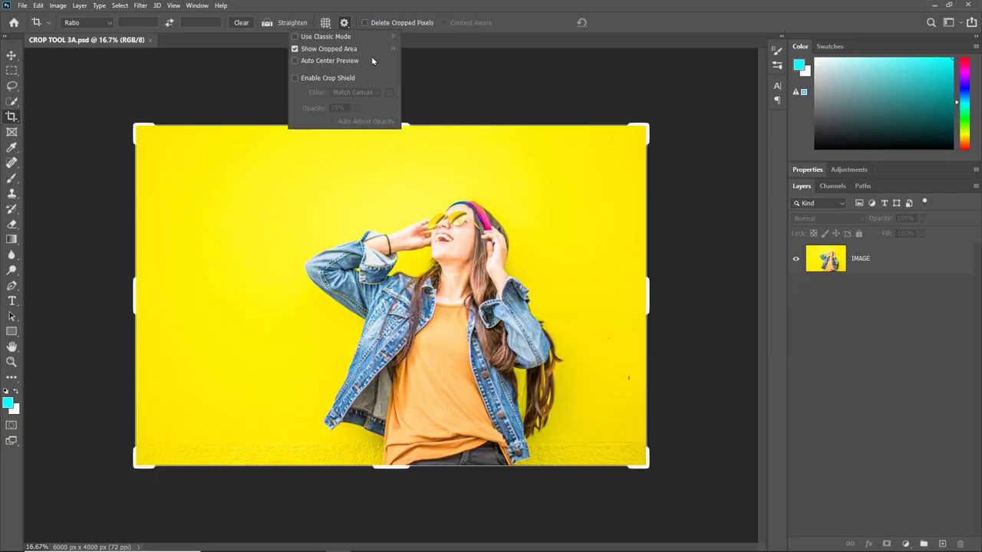
# Narrow the crop from the left side to 3108 px
pyautogui.click(351, 27)
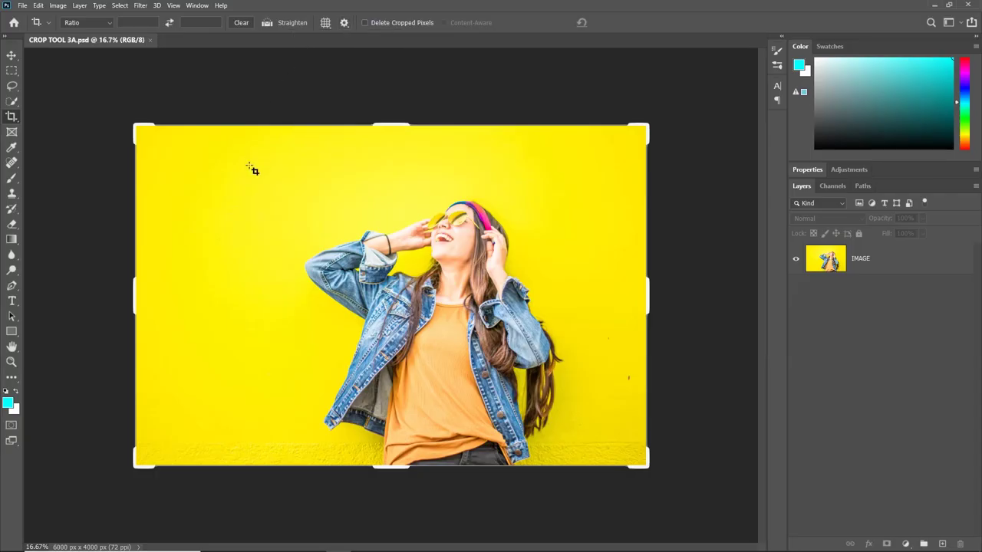
pyautogui.click(237, 192)
pyautogui.moveTo(137, 294); pyautogui.dragTo(421, 302)
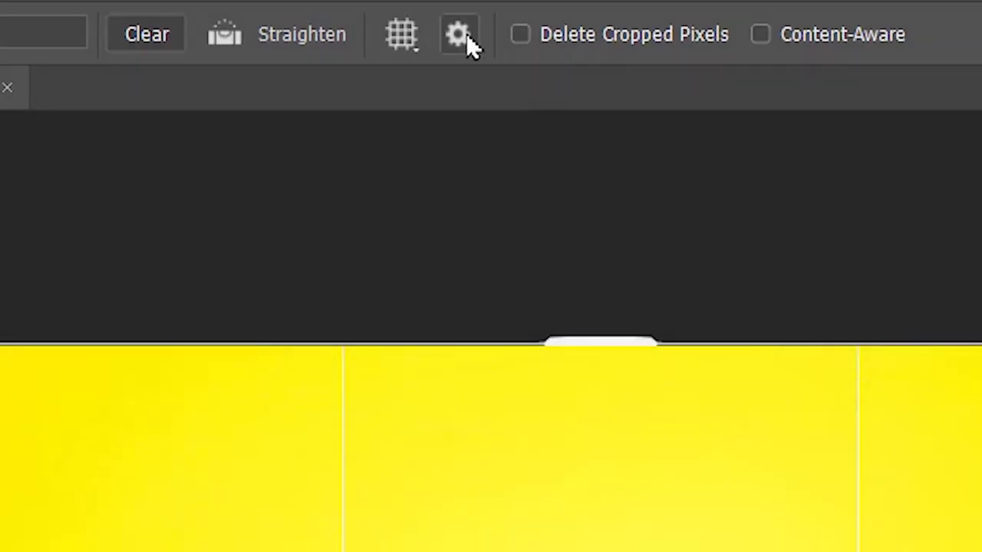
# Toggle Auto Center Preview in the crop settings, then narrow the crop from the left again
pyautogui.click(345, 23)
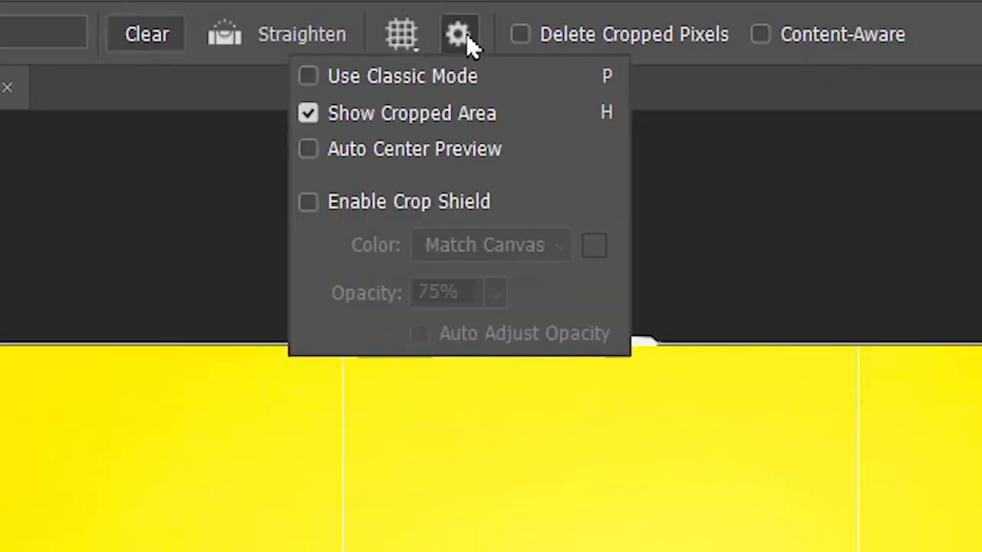
pyautogui.click(448, 152)
pyautogui.click(467, 37)
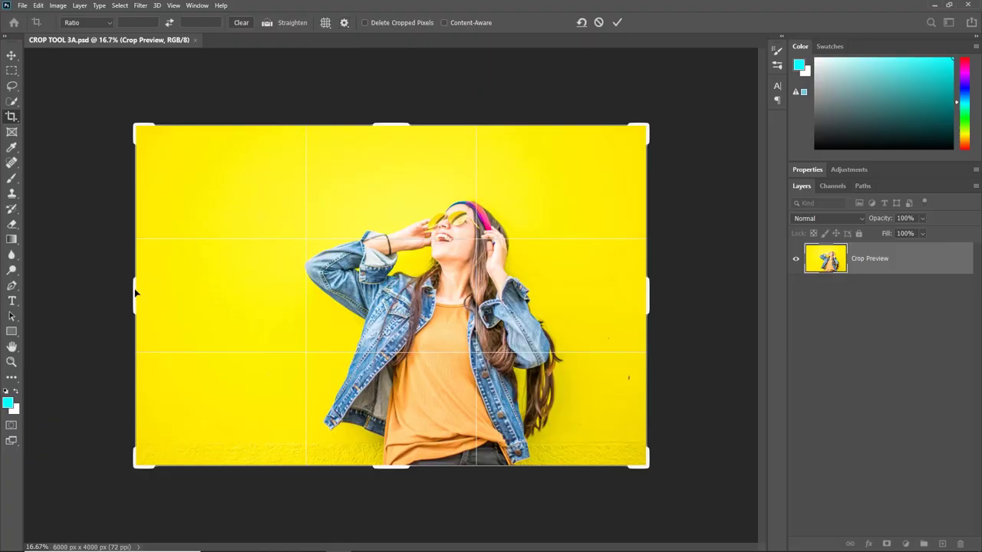
pyautogui.moveTo(135, 288); pyautogui.dragTo(267, 284)
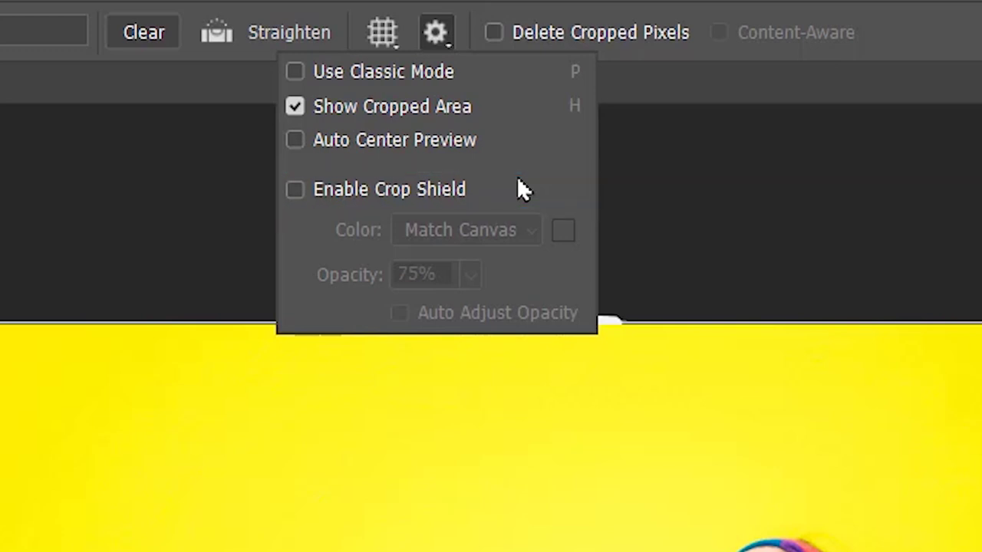
# Enable Crop Shield and narrow the crop from the right to see the shaded trim area
pyautogui.click(437, 29)
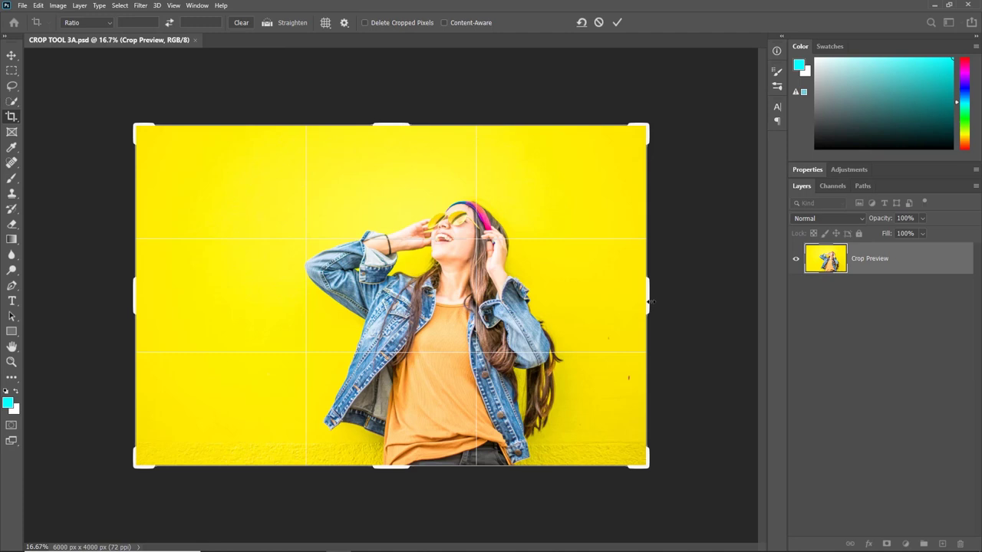
pyautogui.moveTo(649, 302); pyautogui.dragTo(473, 295)
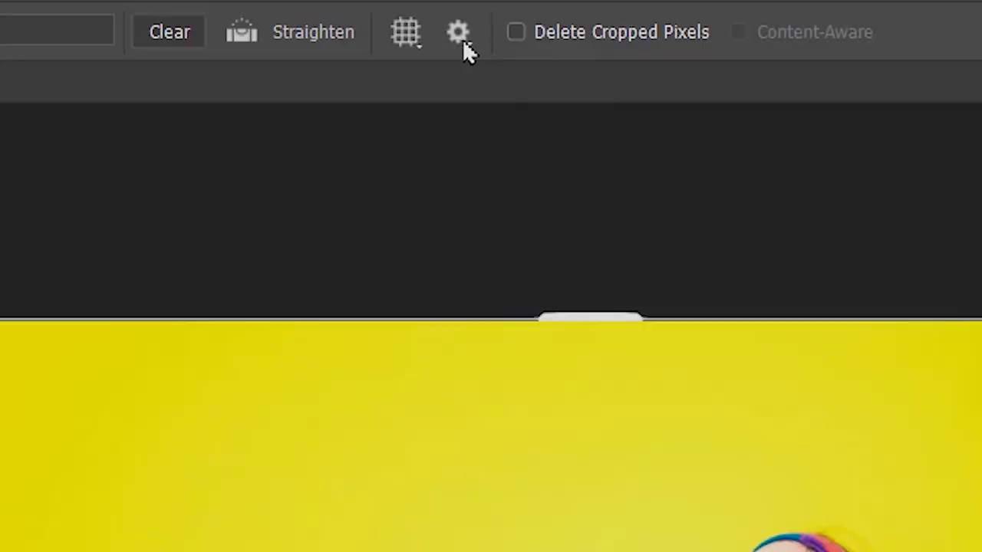
pyautogui.click(344, 23)
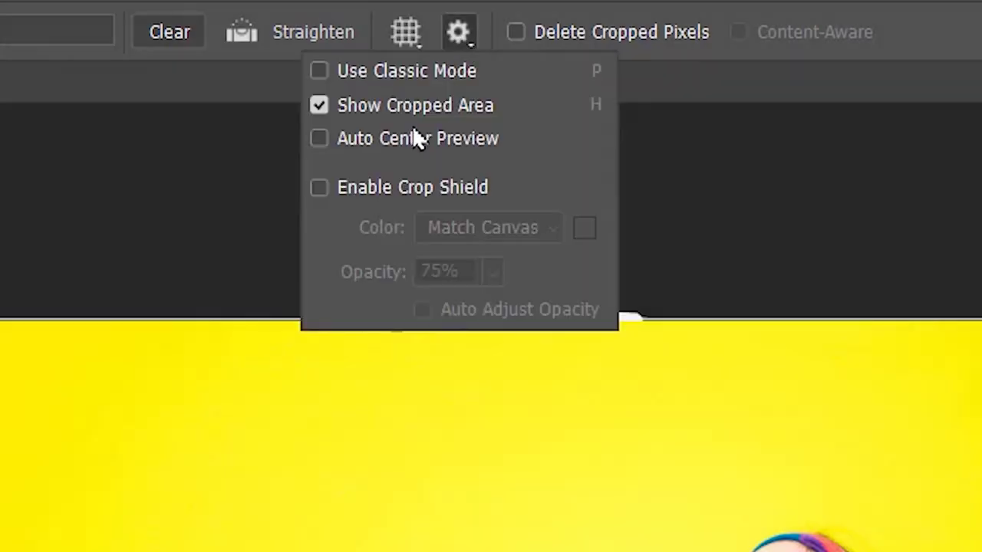
pyautogui.click(366, 189)
pyautogui.click(462, 37)
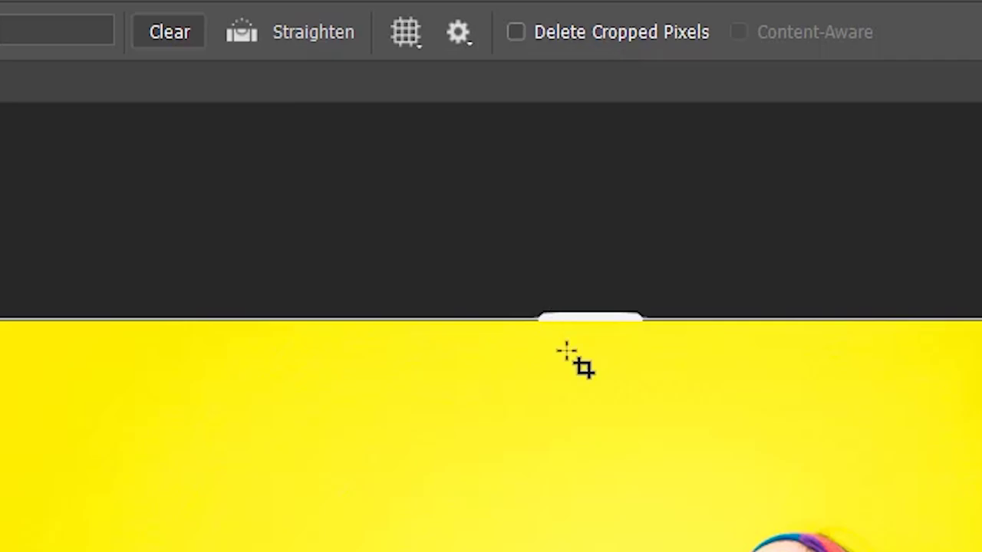
pyautogui.moveTo(647, 296); pyautogui.dragTo(427, 290)
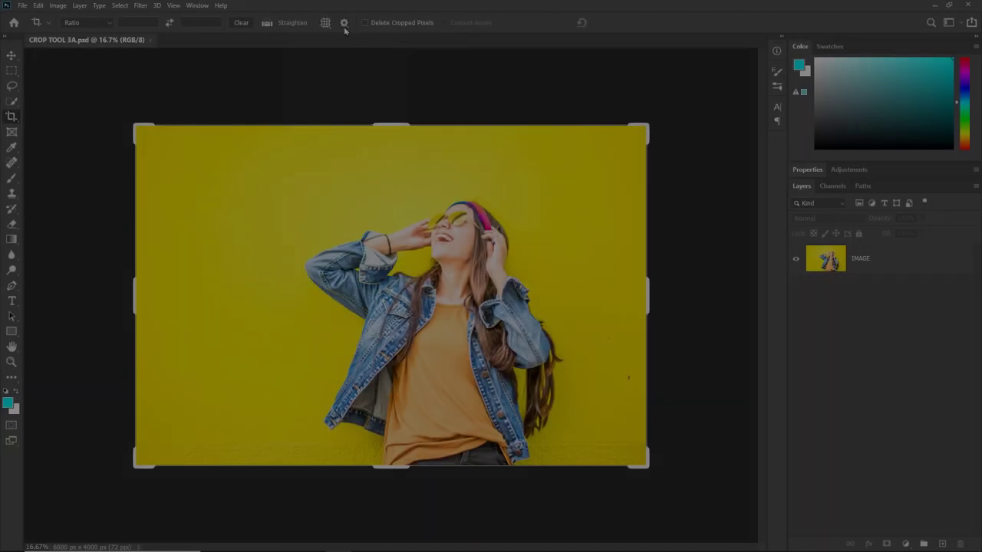
# Set the crop shield colour to custom blue 0a52ac, then narrow the crop from the right and commit
pyautogui.click(344, 24)
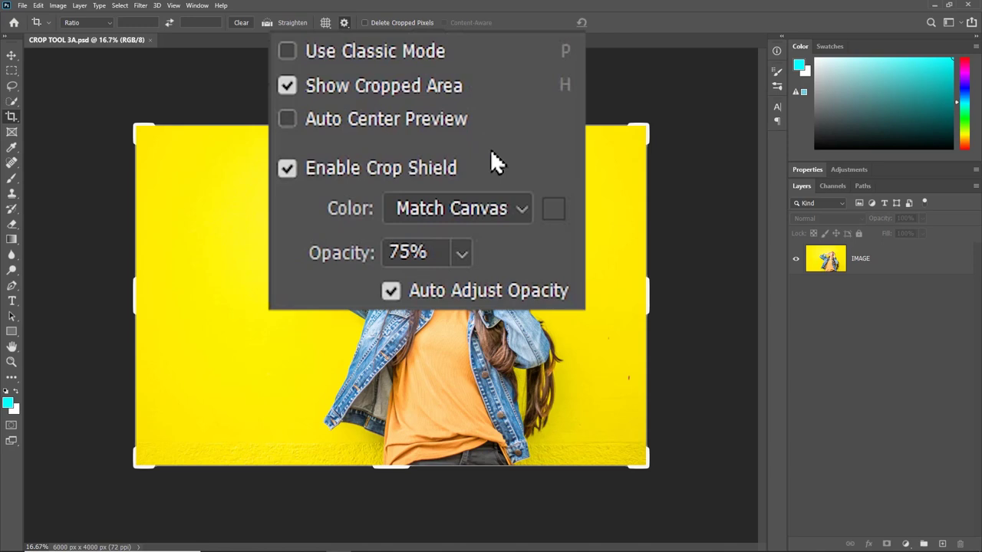
pyautogui.click(503, 207)
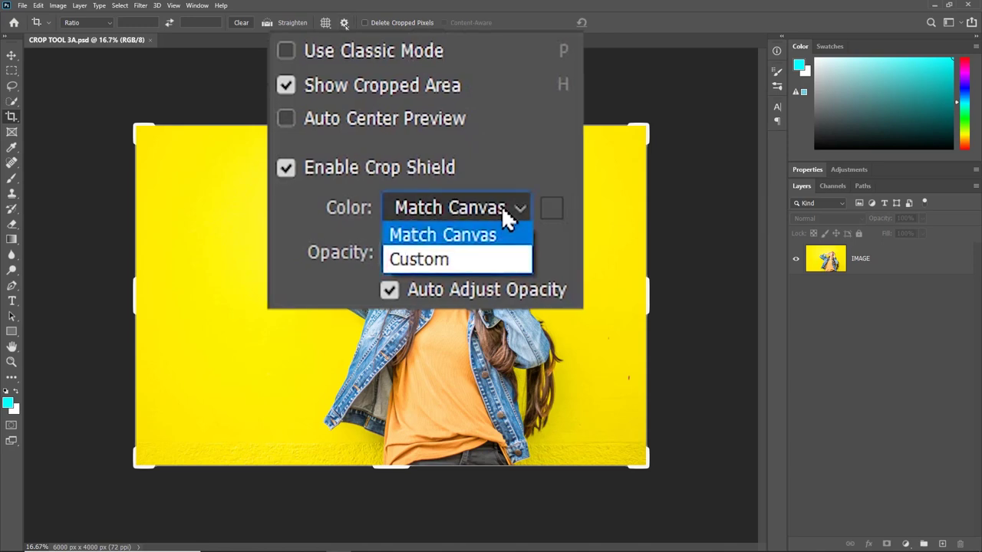
pyautogui.click(282, 165)
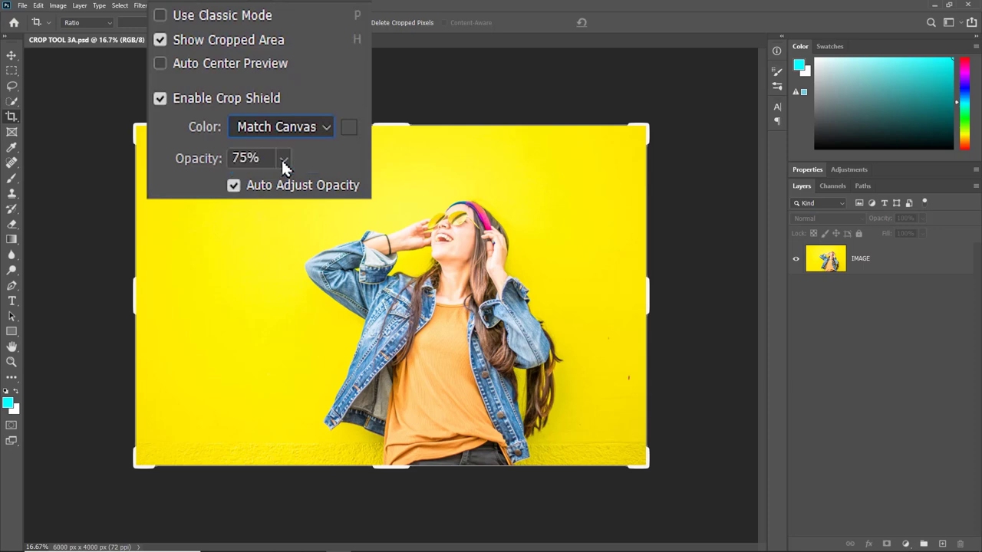
pyautogui.click(525, 283)
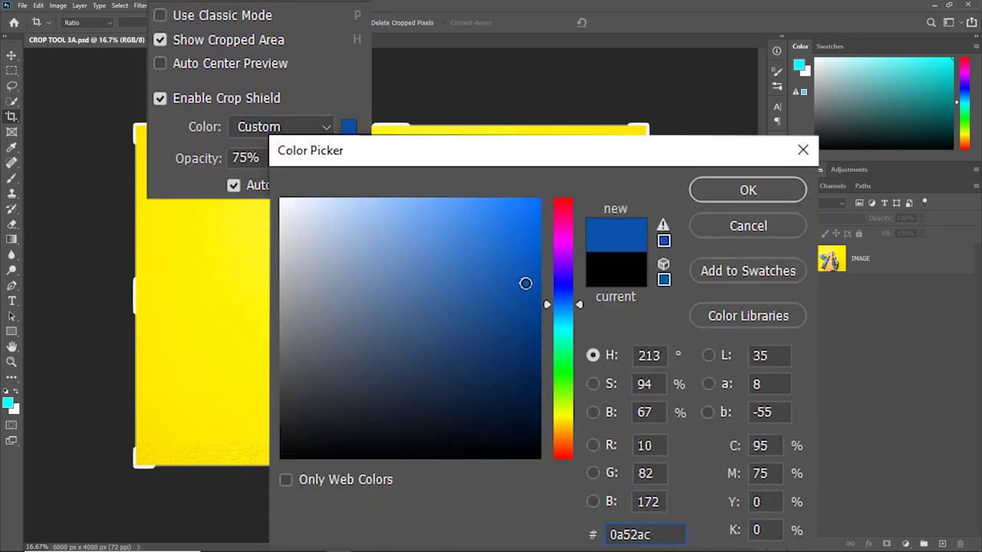
pyautogui.click(741, 191)
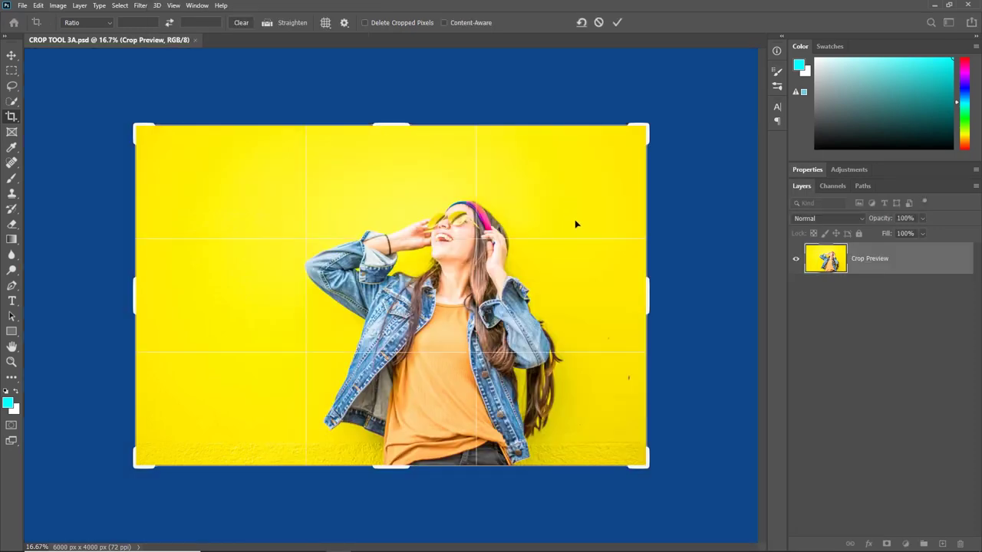
pyautogui.moveTo(644, 296); pyautogui.dragTo(457, 304)
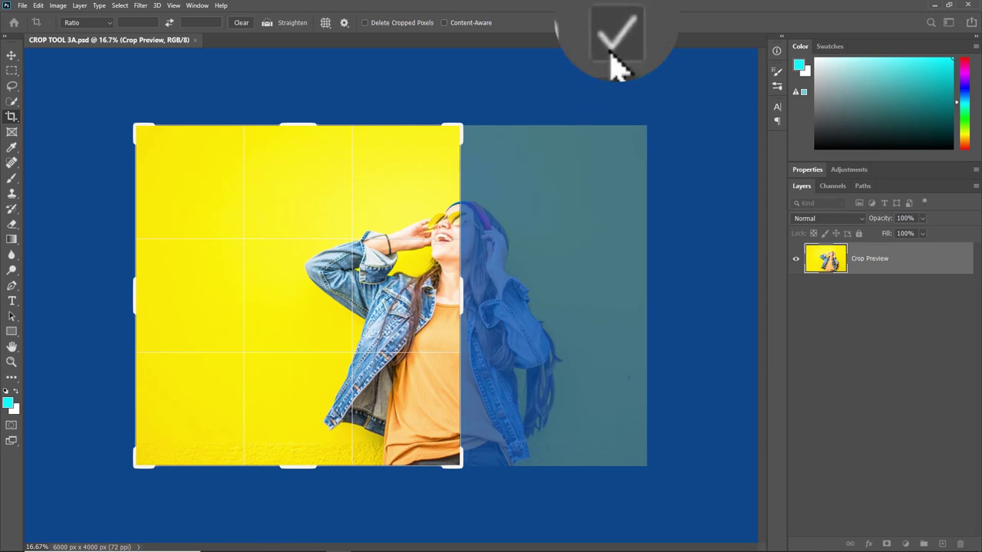
pyautogui.click(615, 23)
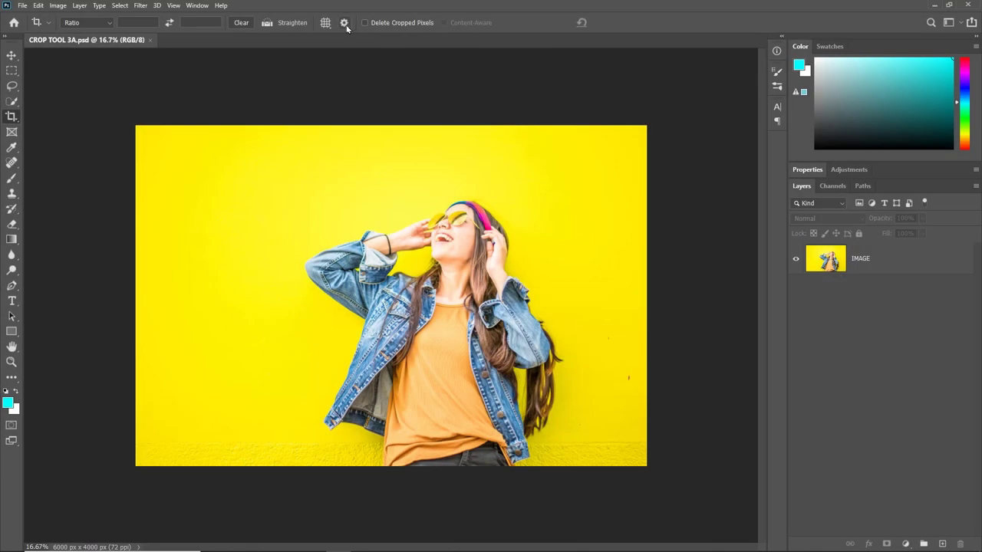
# Set crop shield opacity to 42% and narrow the crop from the right to preview it
pyautogui.click(344, 23)
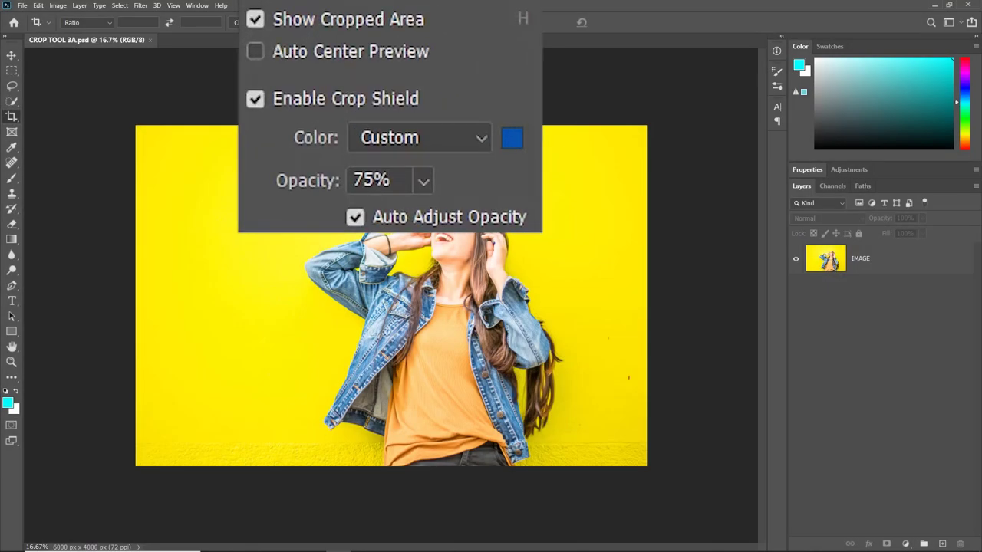
pyautogui.click(423, 182)
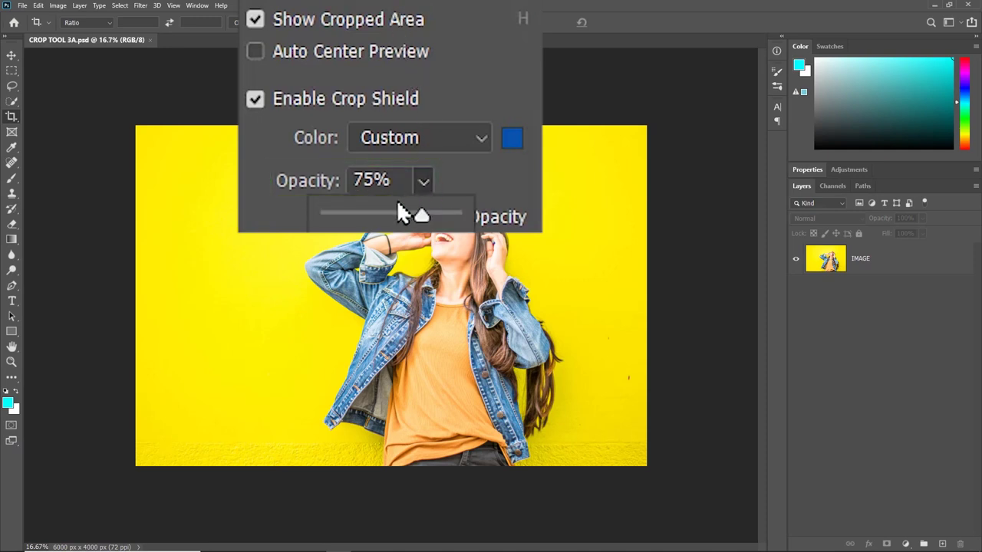
pyautogui.click(381, 213)
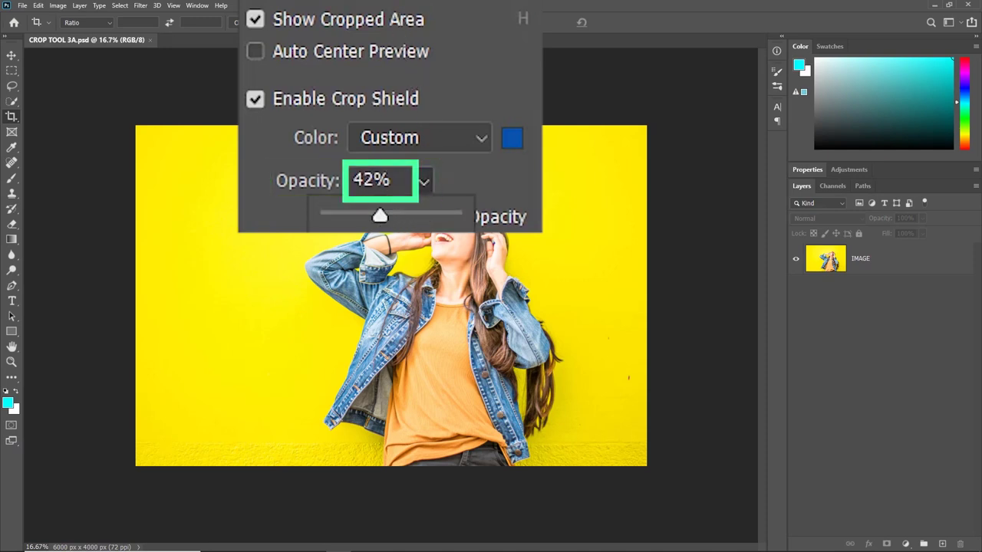
pyautogui.click(373, 197)
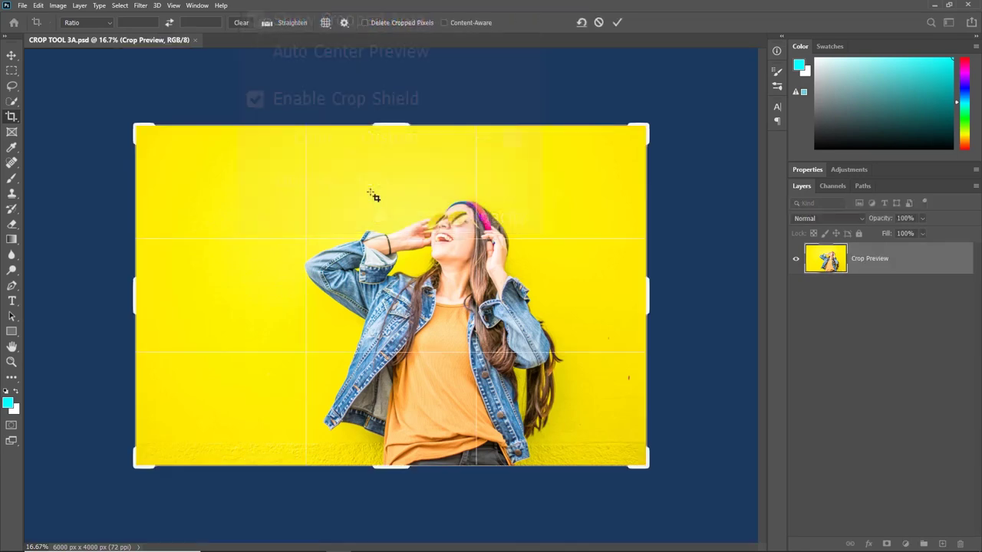
pyautogui.moveTo(648, 296); pyautogui.dragTo(444, 296)
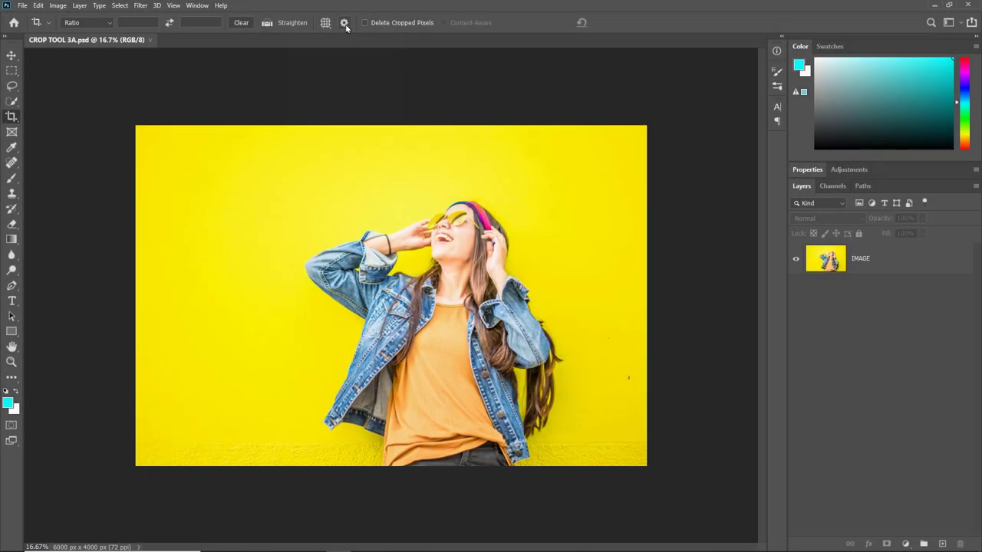
# With Auto Adjust Opacity on, narrow the crop from the right, then press and release inside it
pyautogui.click(343, 22)
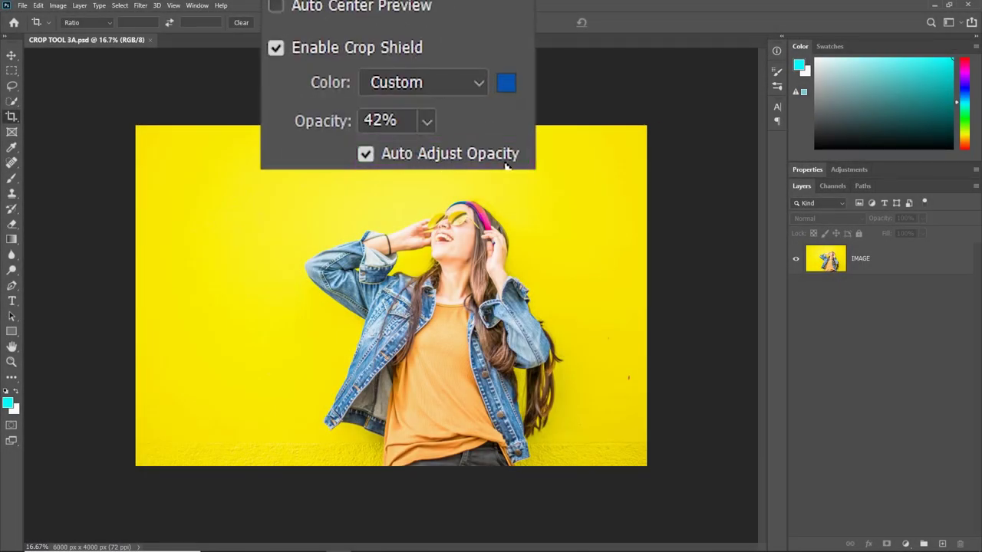
pyautogui.click(394, 208)
pyautogui.moveTo(647, 293); pyautogui.dragTo(445, 291)
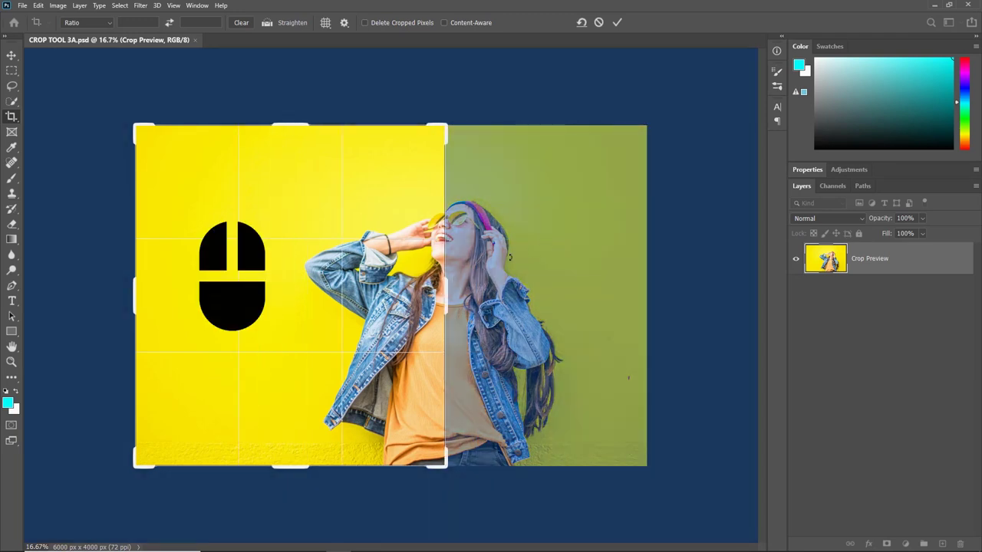
pyautogui.moveTo(510, 258); pyautogui.dragTo(509, 258)
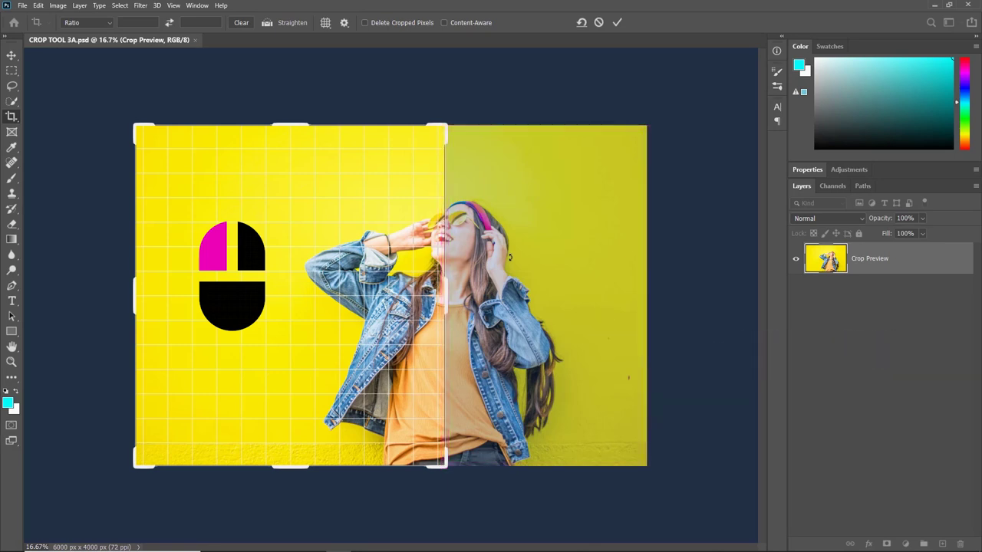
pyautogui.moveTo(509, 258); pyautogui.dragTo(509, 258)
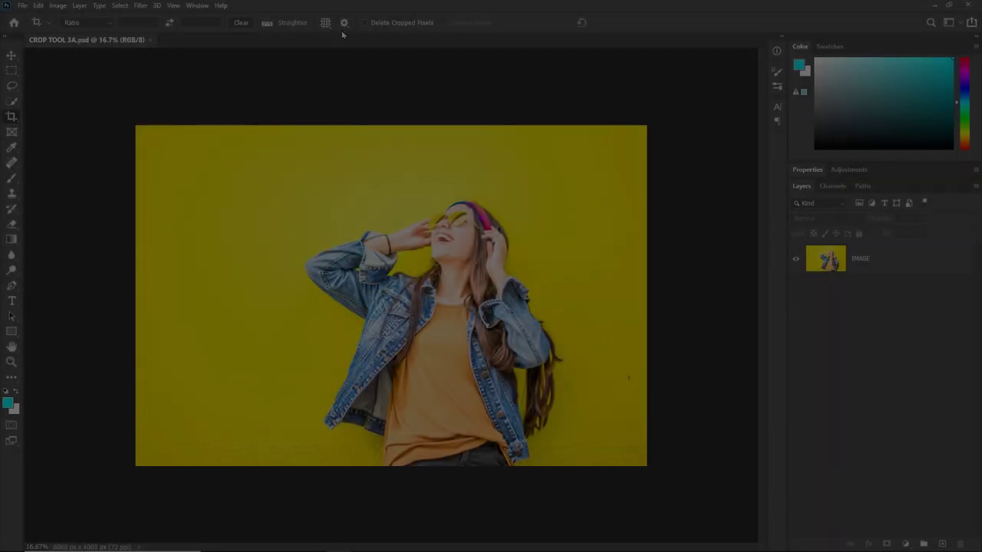
# Disable Auto Adjust Opacity, then narrow the crop from the right to about 3672 px wide
pyautogui.click(345, 23)
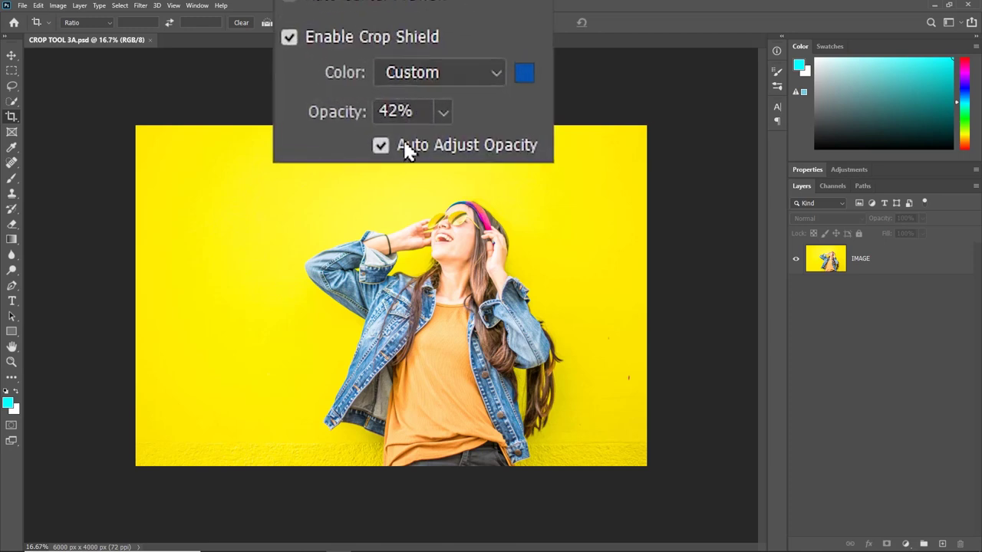
pyautogui.click(332, 122)
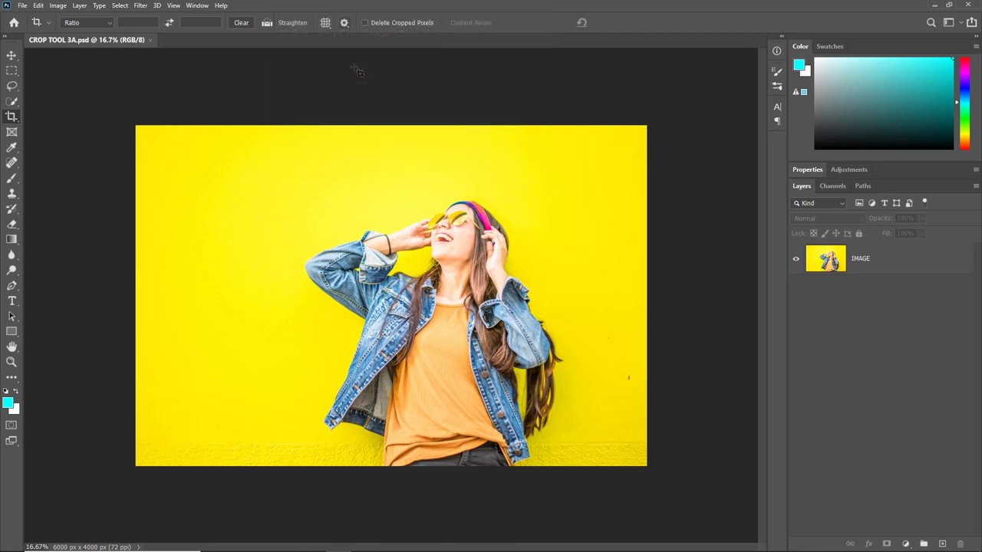
pyautogui.click(389, 190)
pyautogui.moveTo(647, 298); pyautogui.dragTo(461, 273)
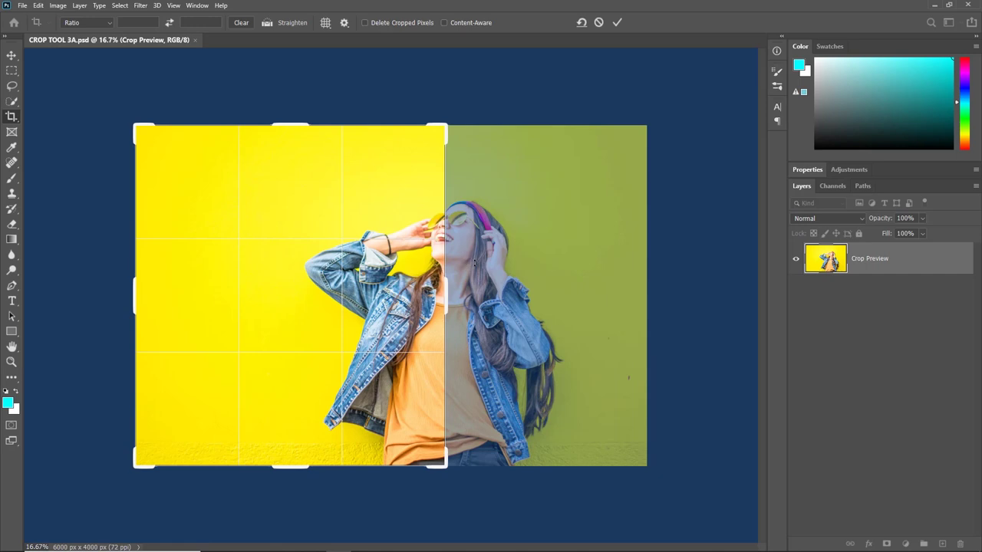
pyautogui.moveTo(475, 261); pyautogui.dragTo(474, 261)
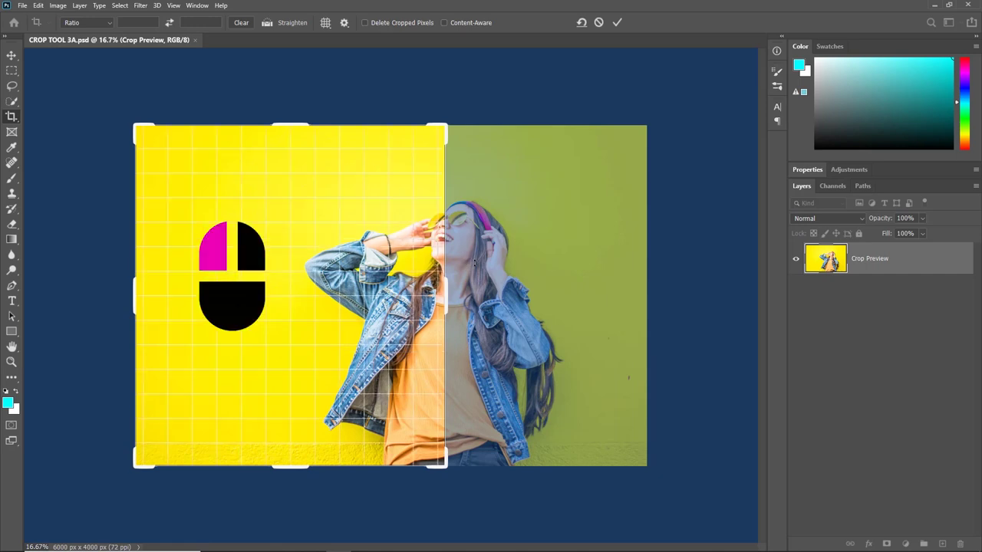